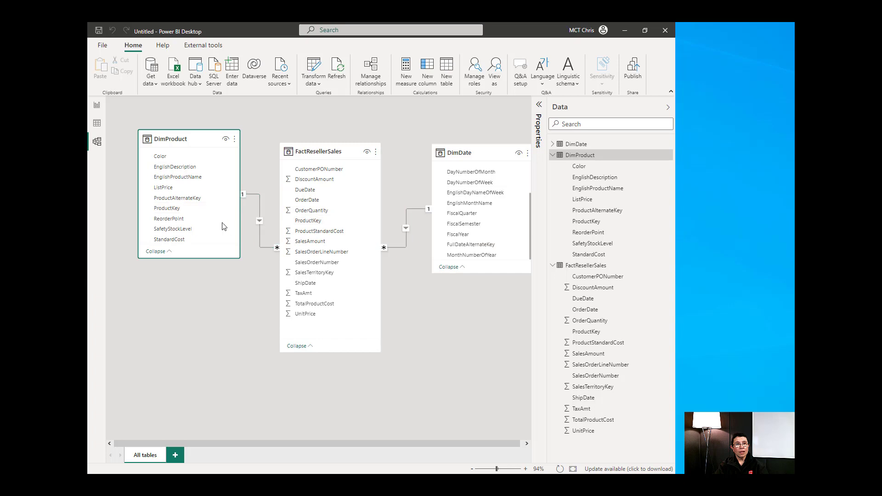
Switch from Model view to the report page with the empty table visual.
{"action": "left_click", "coordinate": [97, 107]}
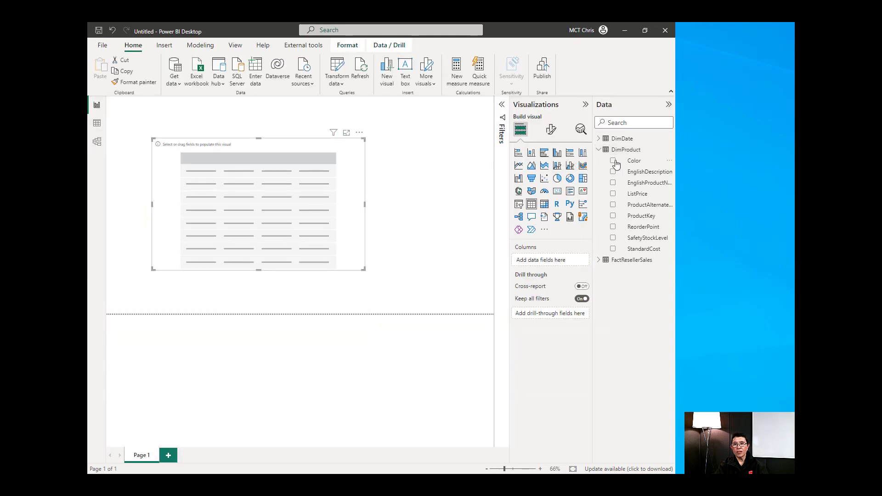
Add DimDate CalendarYear, FactResellerSales SalesAmount and DimProduct EnglishProductName to the table.
{"action": "left_click", "coordinate": [599, 139]}
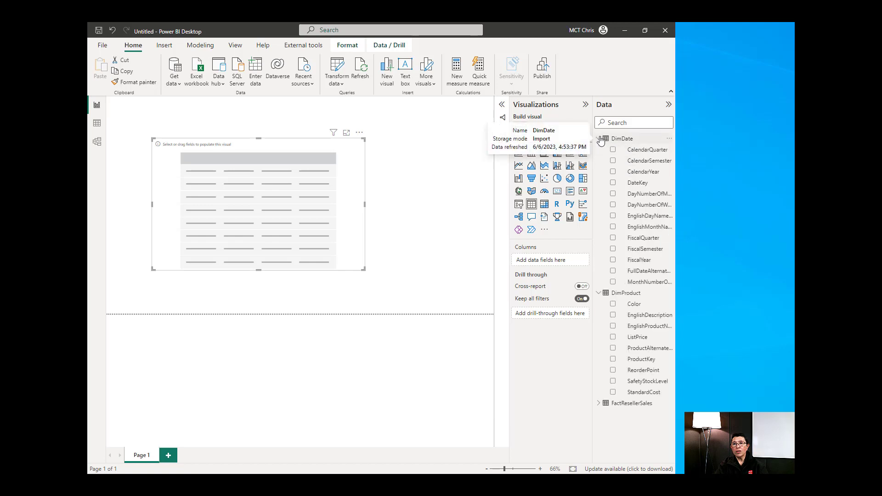
{"action": "left_click", "coordinate": [613, 172]}
{"action": "left_click", "coordinate": [599, 139]}
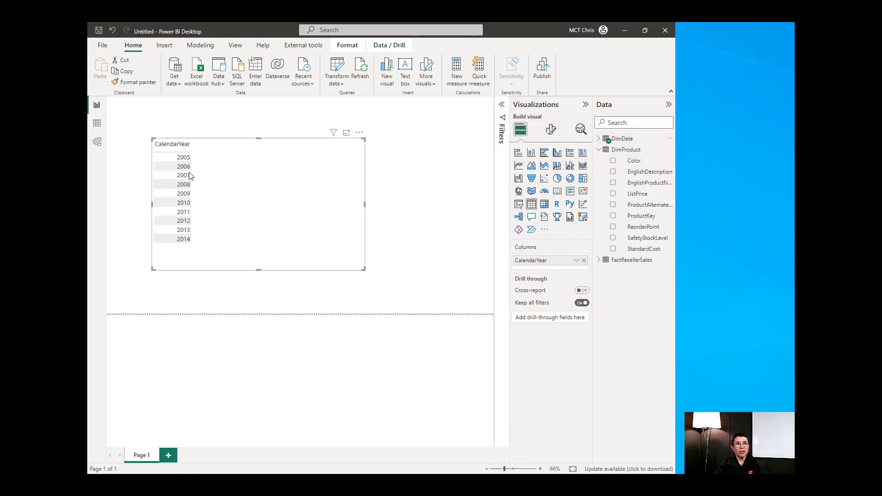
{"action": "left_click", "coordinate": [598, 260]}
{"action": "left_click", "coordinate": [612, 348]}
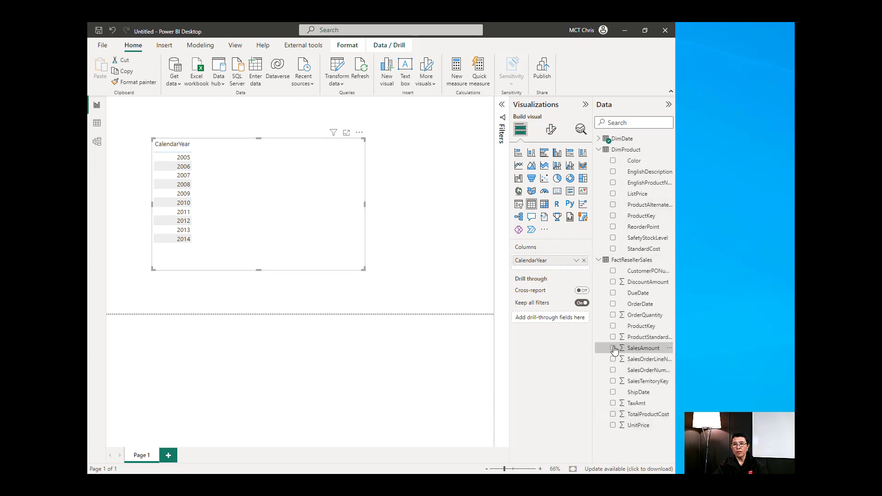
{"action": "left_click", "coordinate": [599, 260]}
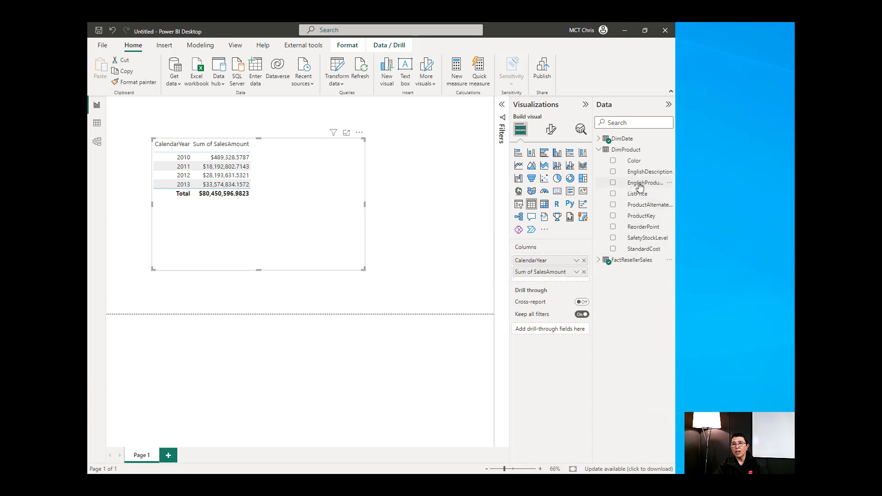
{"action": "left_click", "coordinate": [613, 183]}
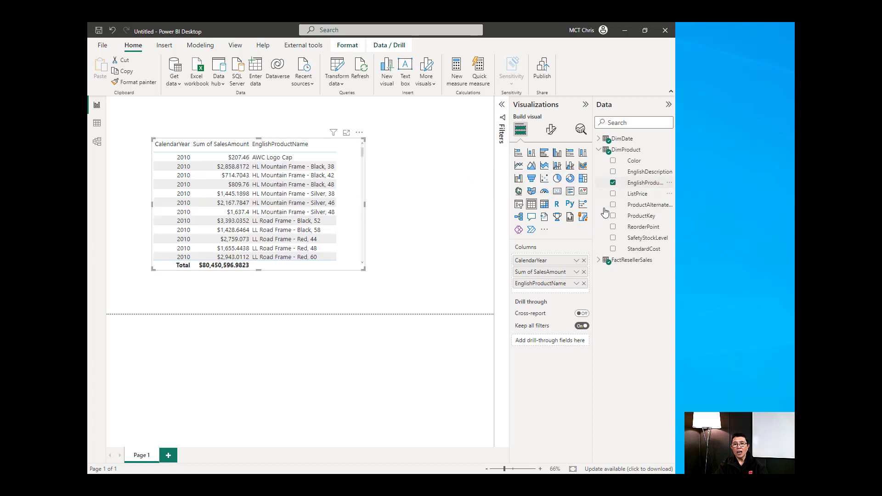
Set EnglishProductName to Count (Distinct), showing 504 products for every year.
{"action": "left_click", "coordinate": [577, 285]}
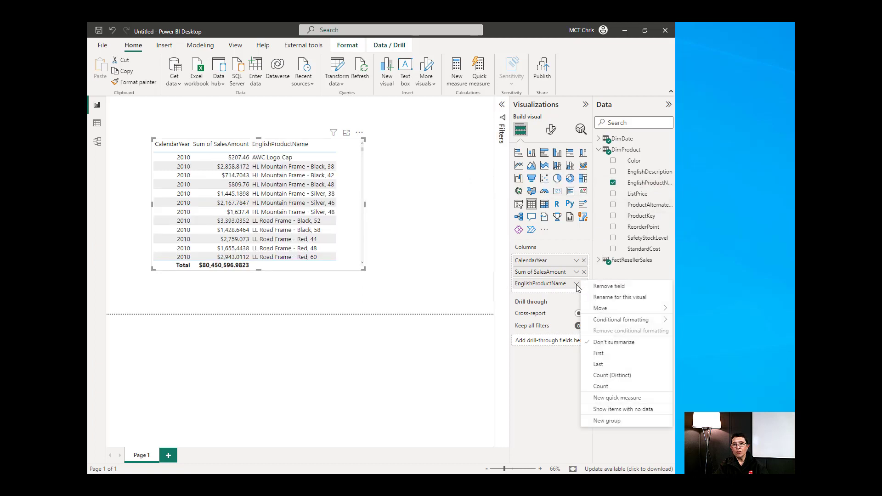
{"action": "left_click", "coordinate": [624, 377]}
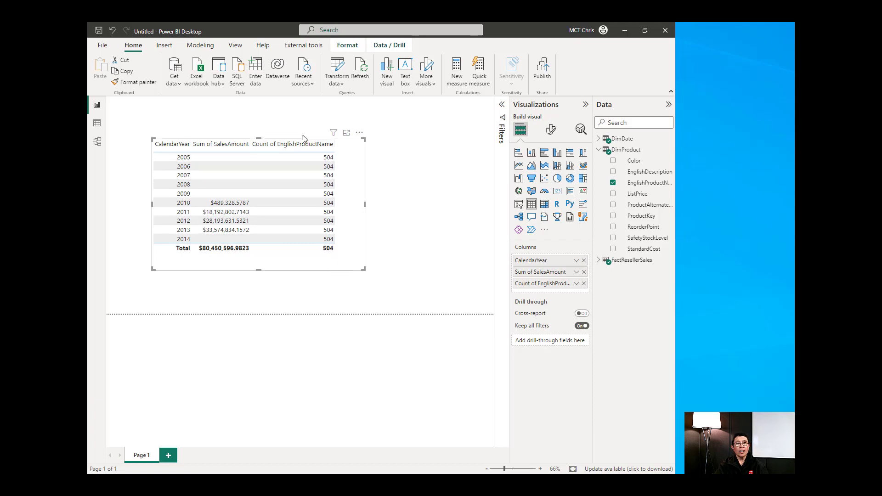
{"action": "left_click", "coordinate": [97, 143]}
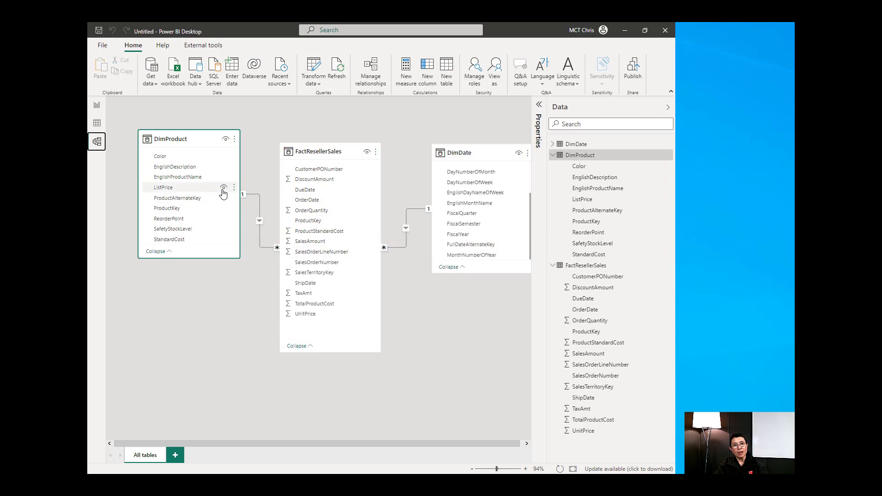
Deselect the DimProduct card in the model diagram.
{"action": "left_click", "coordinate": [258, 222]}
Set the DimProduct–FactResellerSales relationship to Both cross-filtering, with security filtering both ways.
{"action": "double_click", "coordinate": [258, 222]}
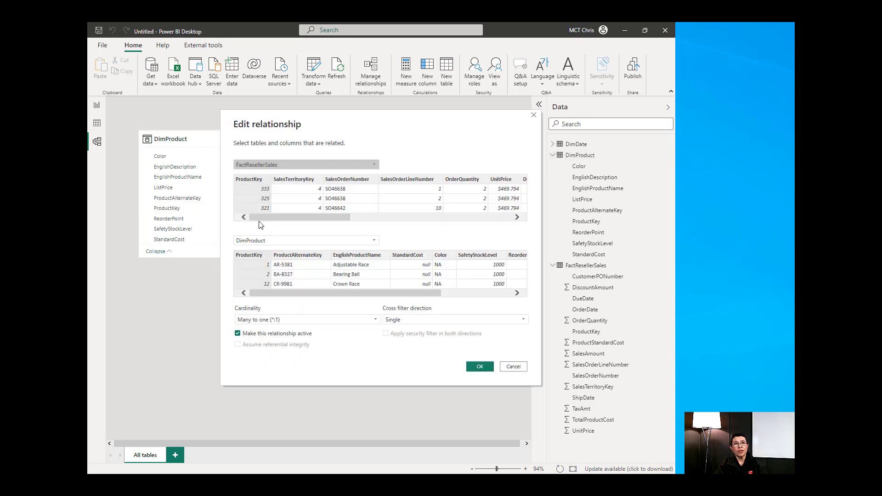
{"action": "left_click", "coordinate": [418, 321]}
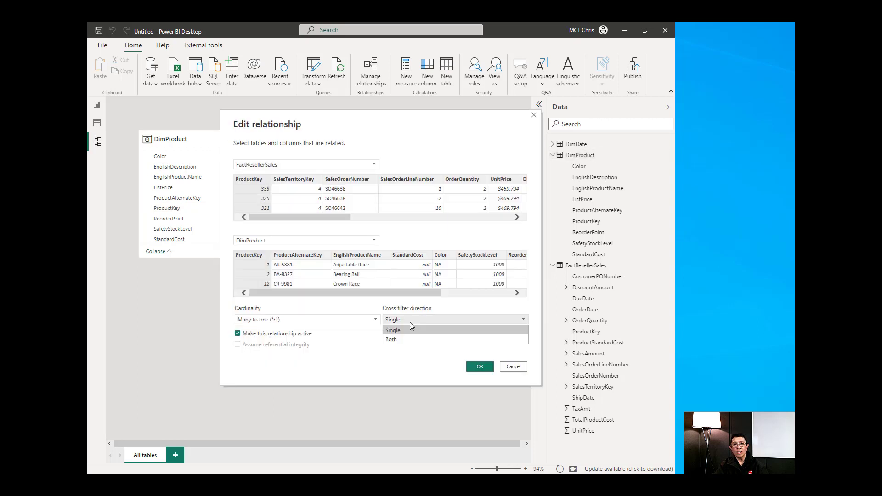
{"action": "left_click", "coordinate": [391, 340]}
{"action": "left_click", "coordinate": [385, 334]}
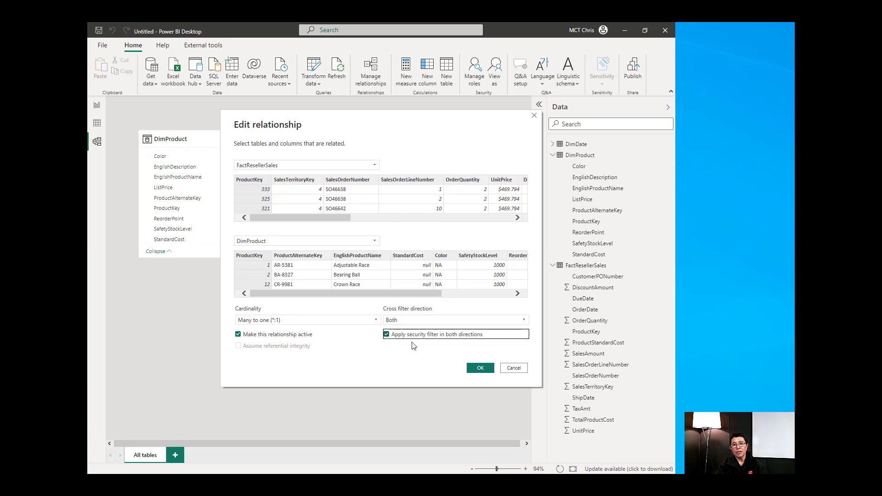
{"action": "left_click", "coordinate": [479, 368]}
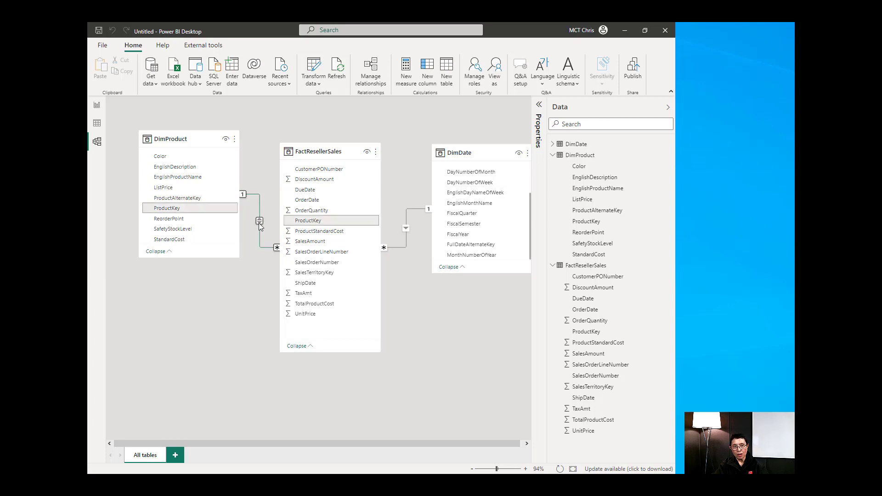
{"action": "left_click", "coordinate": [97, 107]}
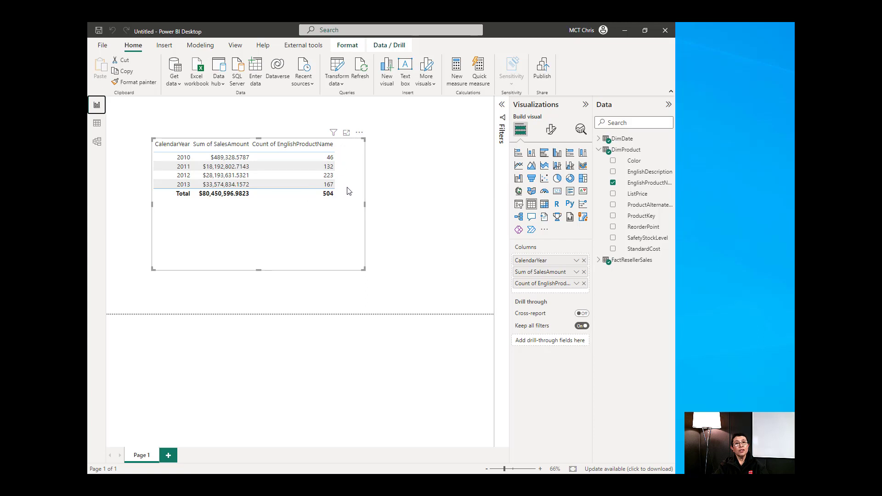
{"action": "left_click", "coordinate": [99, 146]}
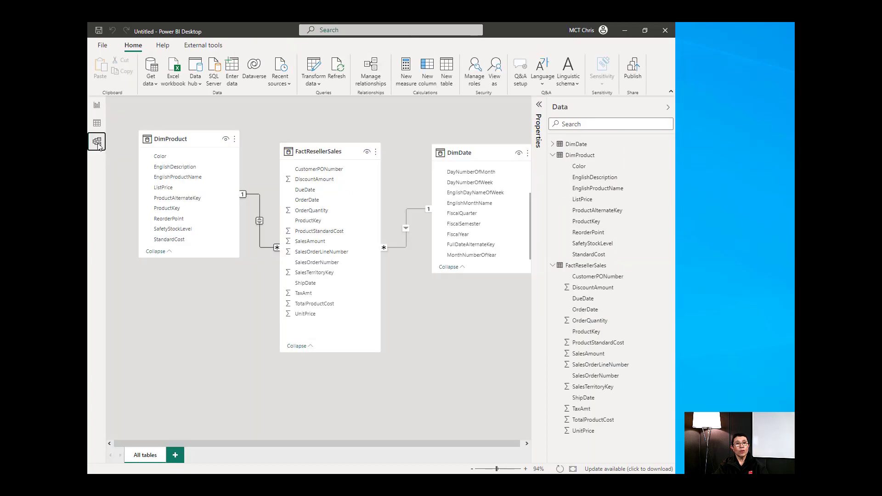
Revert the product-to-sales relationship to Single direction and start a new DimProduct measure.
{"action": "double_click", "coordinate": [258, 221]}
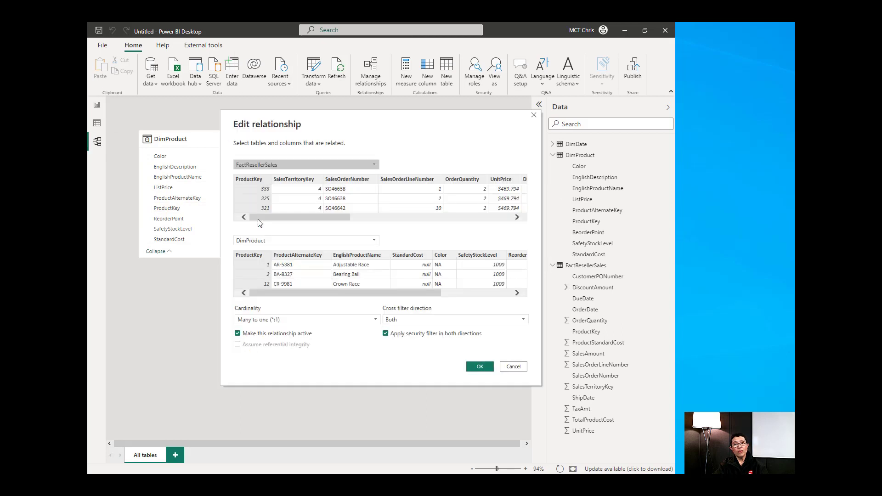
{"action": "left_click", "coordinate": [409, 324]}
{"action": "left_click", "coordinate": [403, 329]}
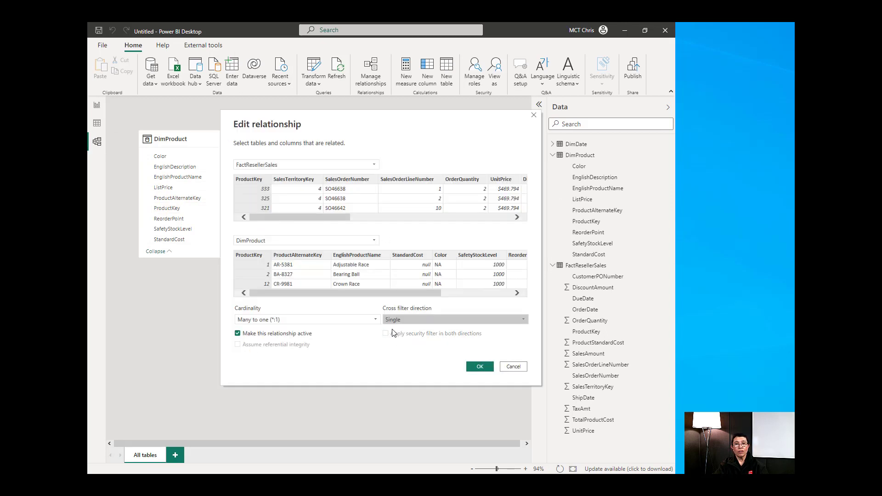
{"action": "left_click", "coordinate": [480, 367]}
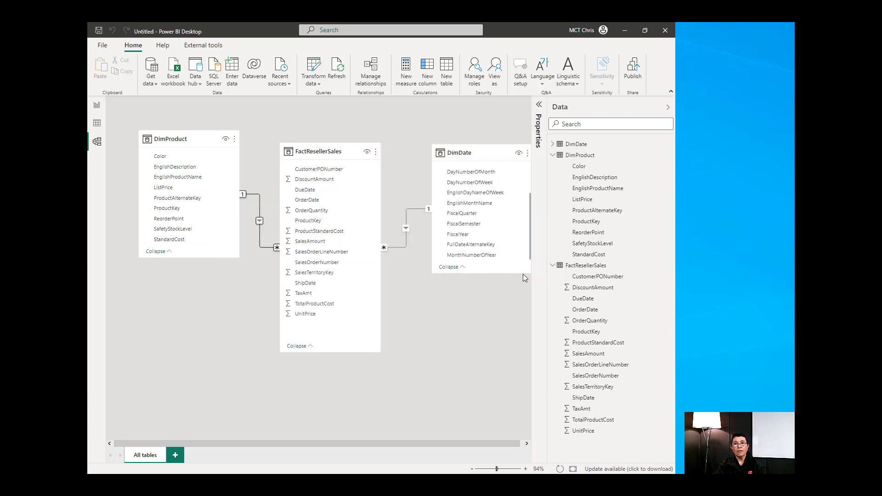
{"action": "right_click", "coordinate": [581, 156]}
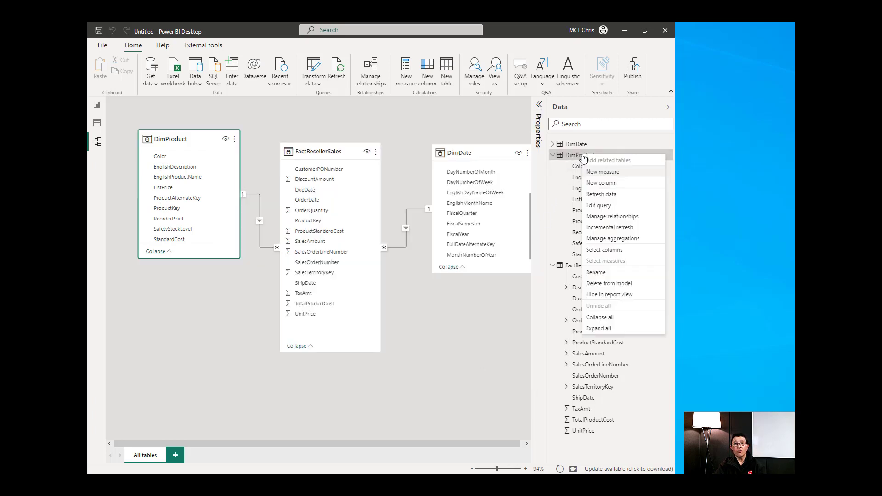
{"action": "left_click", "coordinate": [594, 174]}
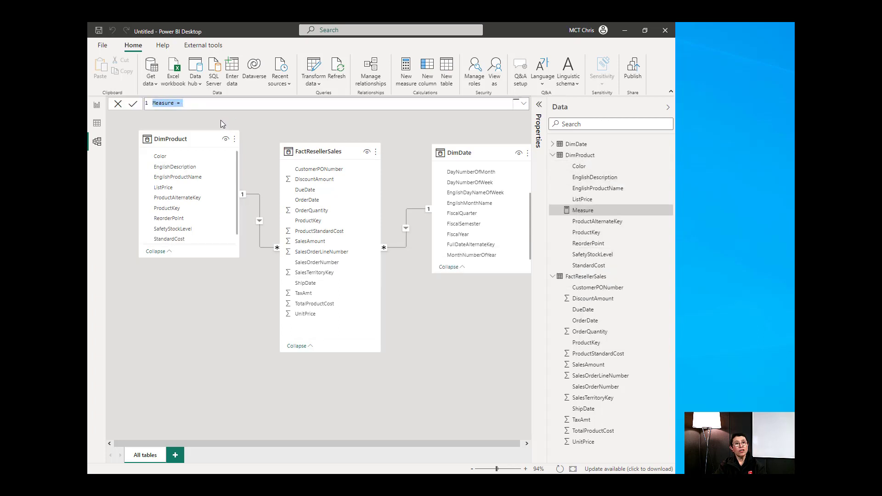
Rename the measure to NoOfProducts and begin its CALCULATE formula.
{"action": "left_click", "coordinate": [213, 105]}
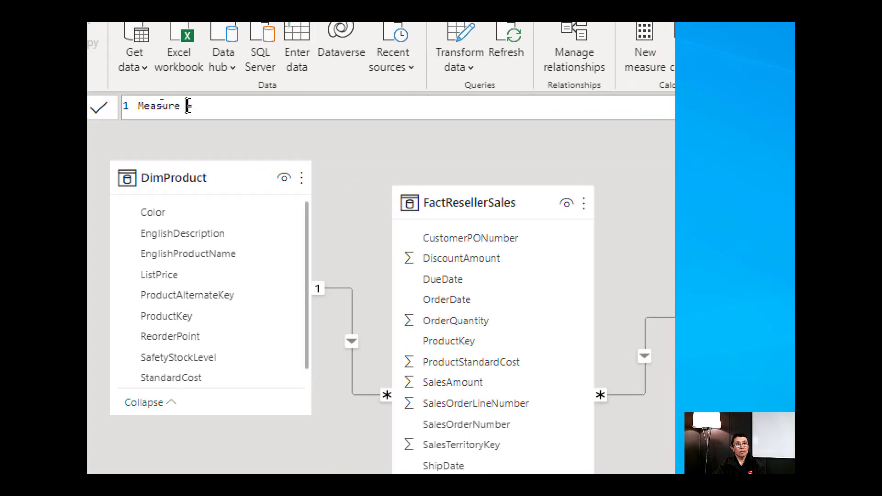
{"action": "double_click", "coordinate": [169, 103]}
{"action": "type", "text": "NoOf"}
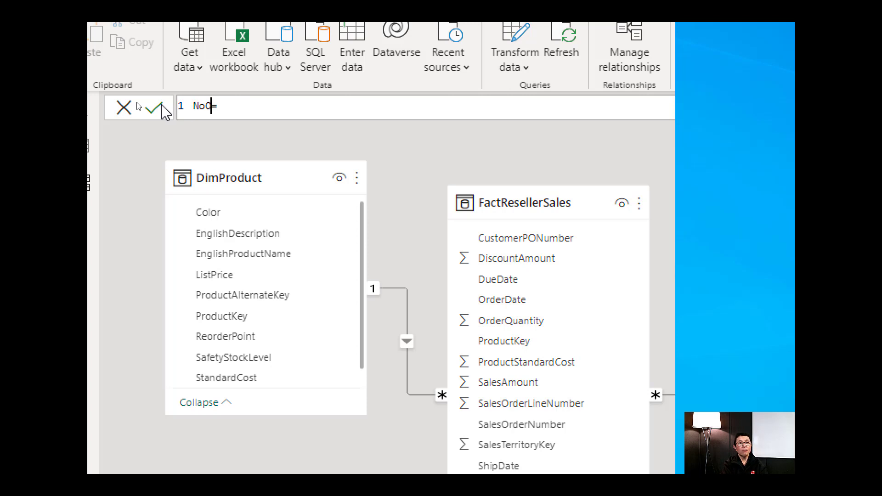
{"action": "type", "text": "Products"}
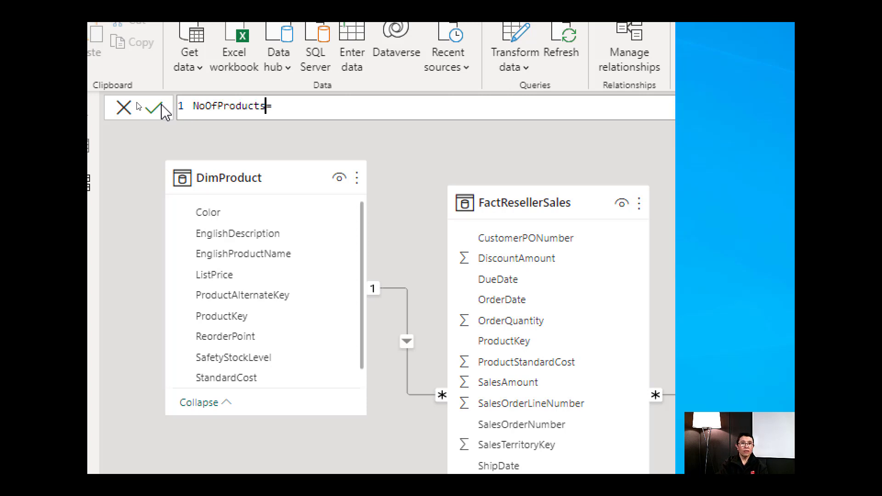
{"action": "key", "text": "Escape"}
{"action": "type", "text": "cal"}
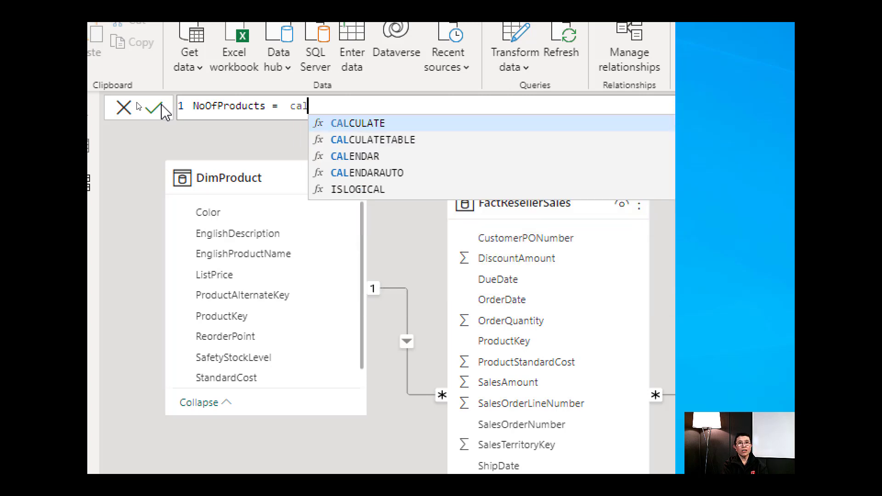
{"action": "key", "text": "Tab"}
Add DISTINCTCOUNT(DimProduct[EnglishProductName]) as the CALCULATE expression.
{"action": "type", "text": "distin"}
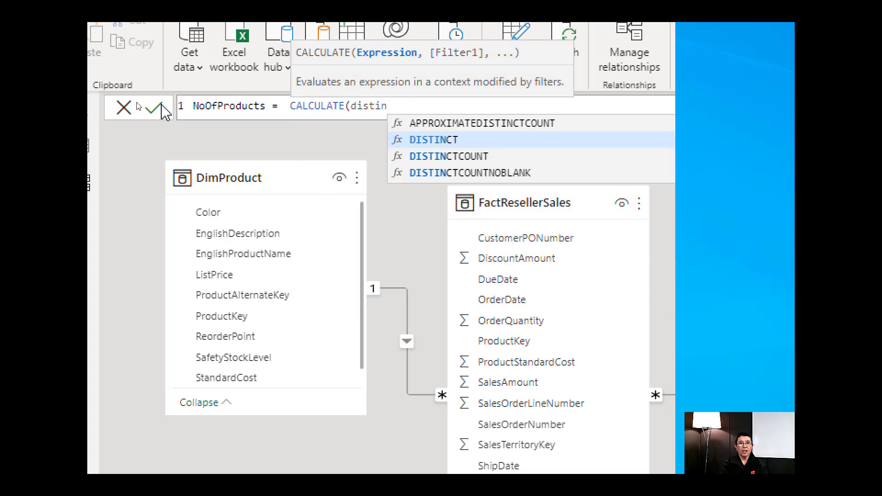
{"action": "key", "text": "Down"}
{"action": "key", "text": "Tab"}
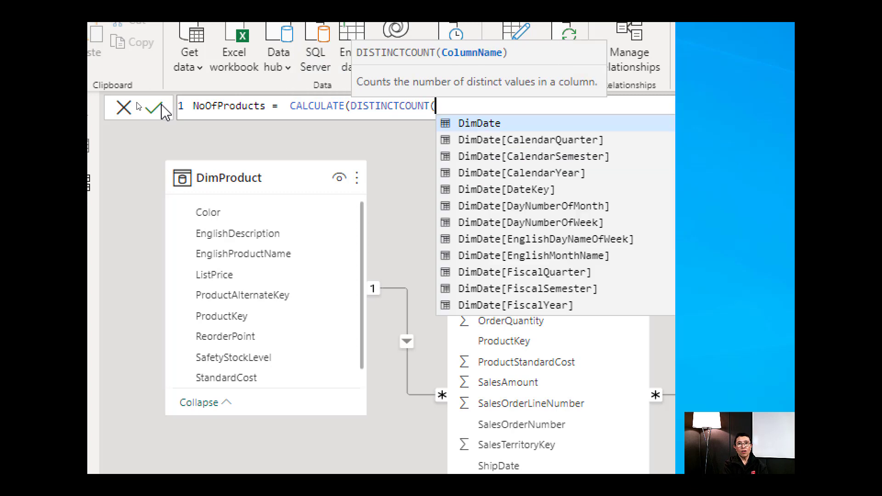
{"action": "type", "text": "eng"}
{"action": "key", "text": "Down"}
{"action": "key", "text": "Down"}
{"action": "key", "text": "Down"}
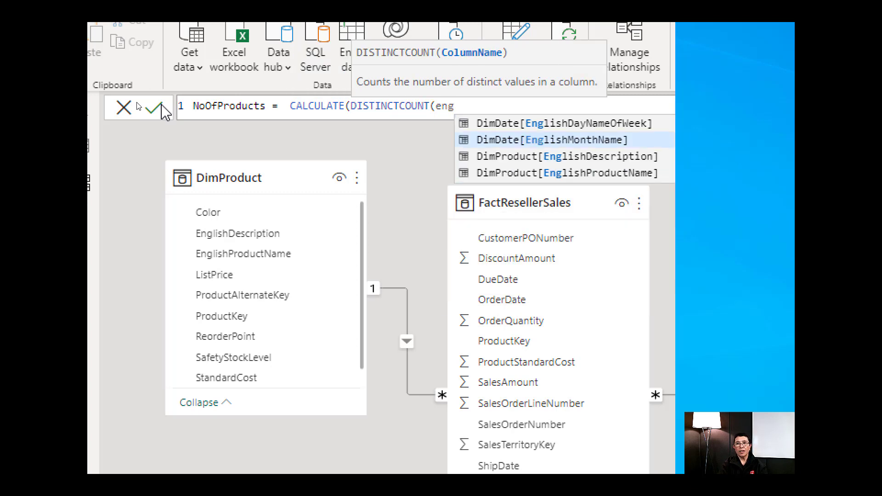
{"action": "key", "text": "Tab"}
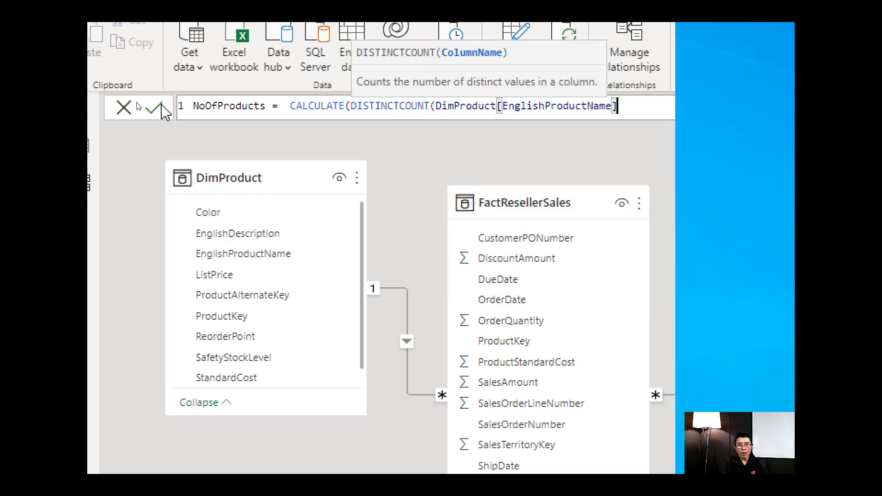
Add CROSSFILTER(FactResellerSales[ProductKey], DimProduct[ProductKey], Both) and close the brackets.
{"action": "type", "text": "),"}
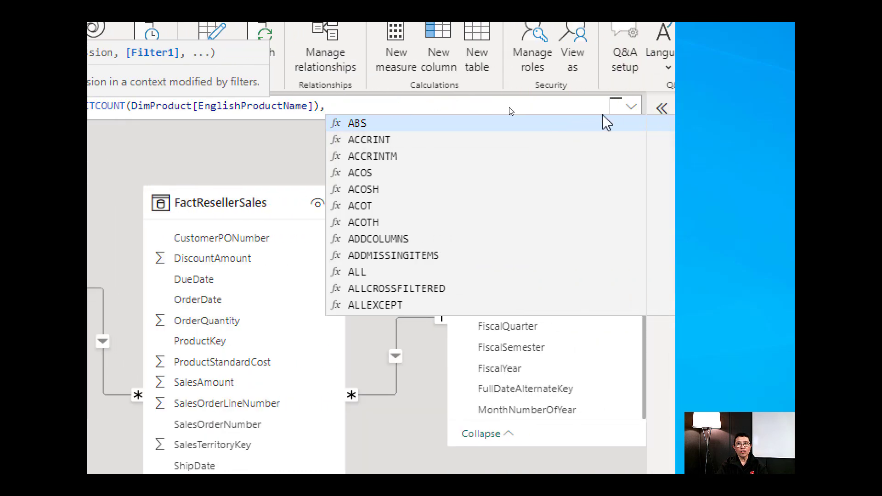
{"action": "type", "text": "cross"}
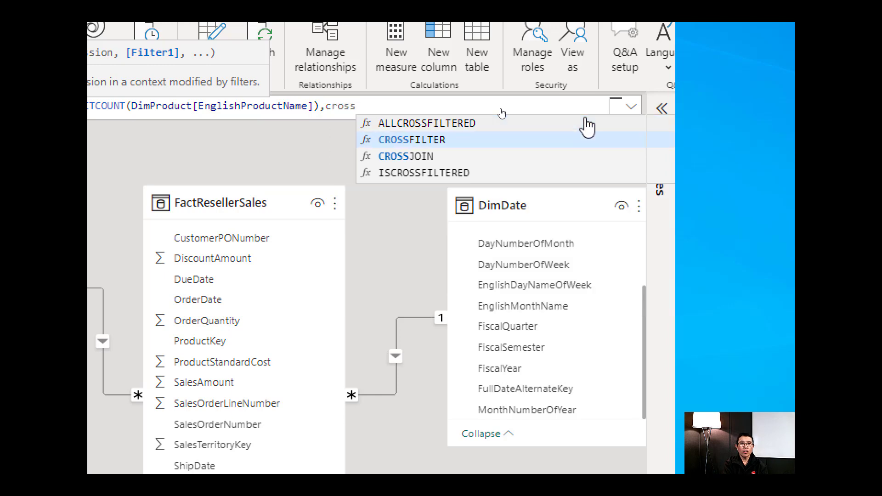
{"action": "key", "text": "Tab"}
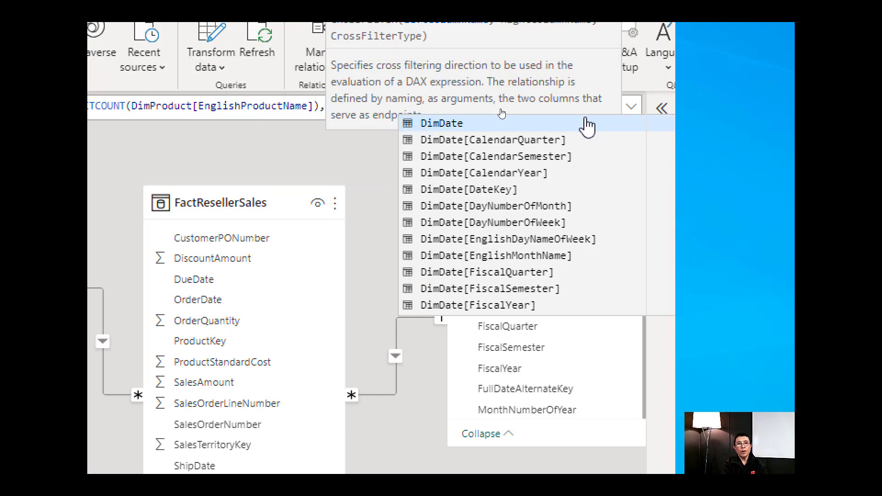
{"action": "type", "text": "res"}
{"action": "key", "text": "Down"}
{"action": "key", "text": "Down"}
{"action": "key", "text": "Down"}
{"action": "key", "text": "Down"}
{"action": "key", "text": "Down"}
{"action": "key", "text": "Down"}
{"action": "key", "text": "Tab"}
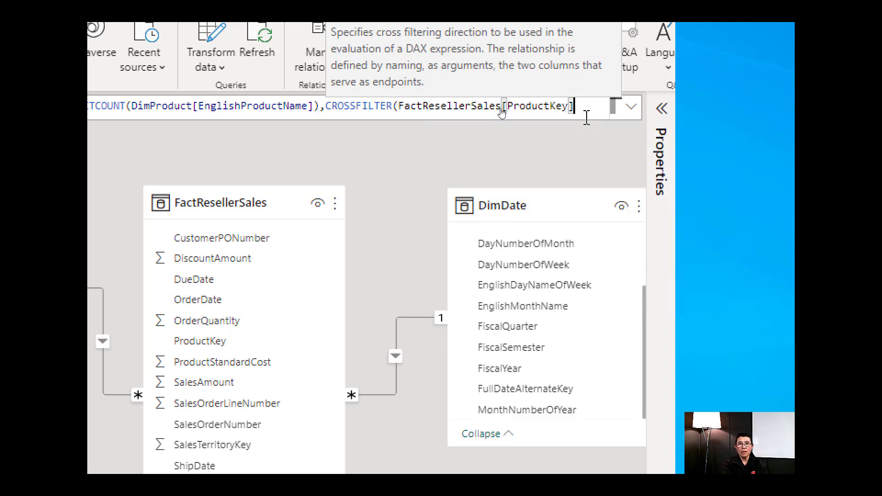
{"action": "key", "text": "shift+Return"}
{"action": "type", "text": "p"}
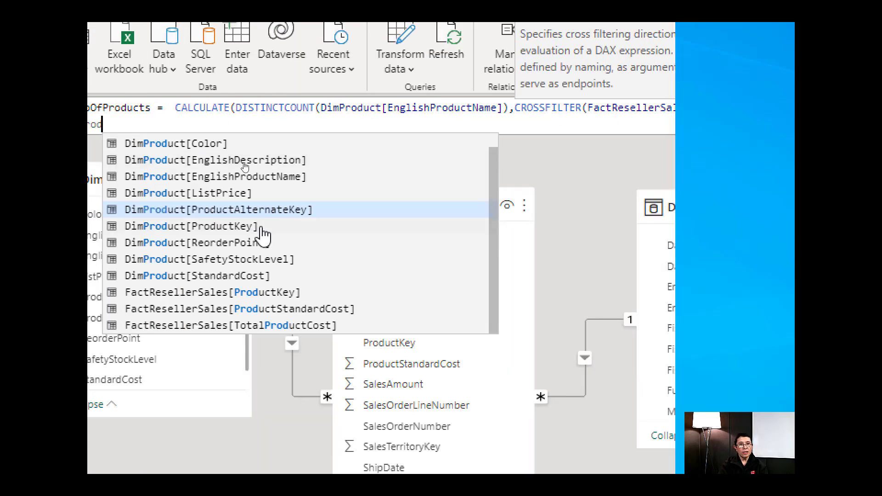
{"action": "key", "text": "Down"}
{"action": "key", "text": "Tab"}
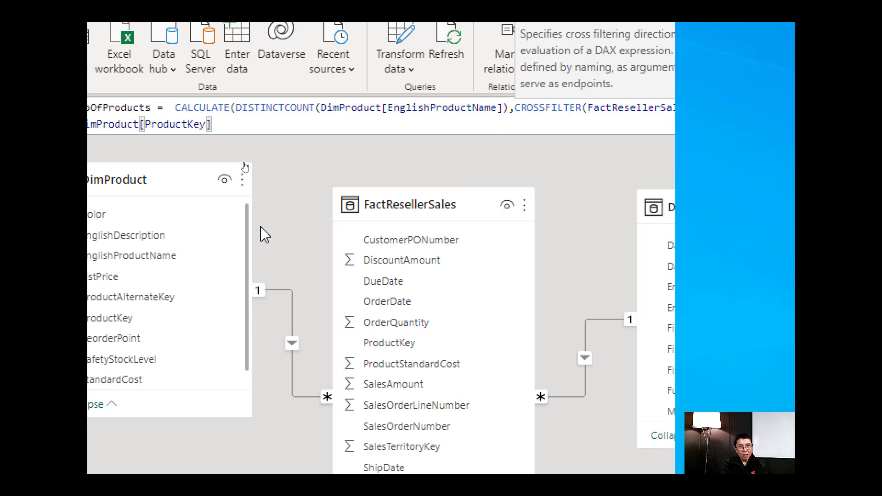
{"action": "type", "text": ","}
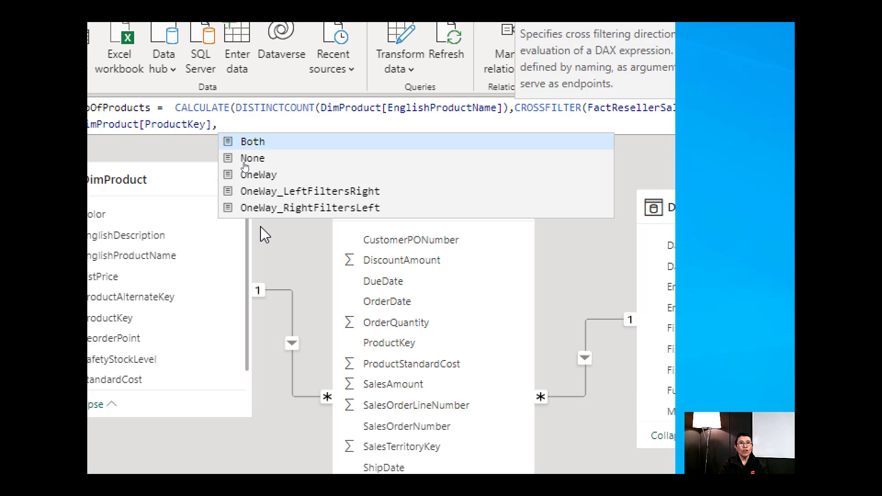
{"action": "key", "text": "Tab"}
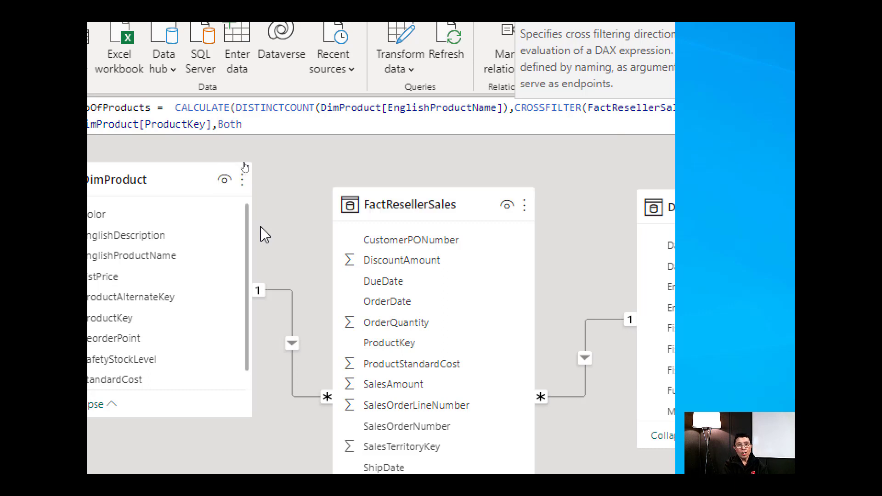
{"action": "type", "text": ")"}
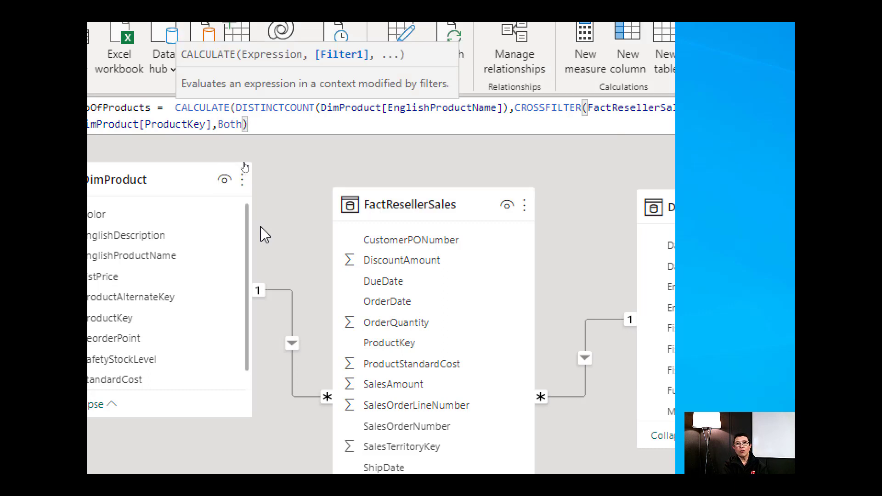
{"action": "type", "text": ")"}
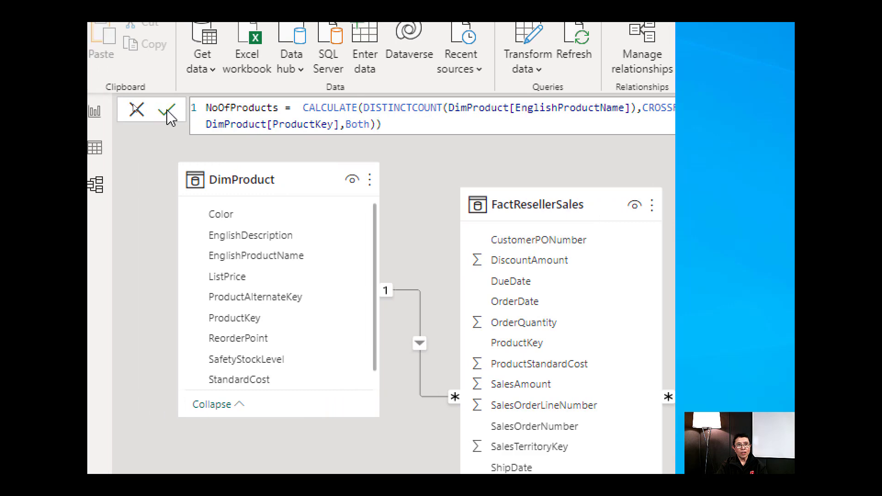
Commit NoOfProducts and add it to the table, showing 46, 132, 223 and 167 per year.
{"action": "left_click", "coordinate": [168, 112]}
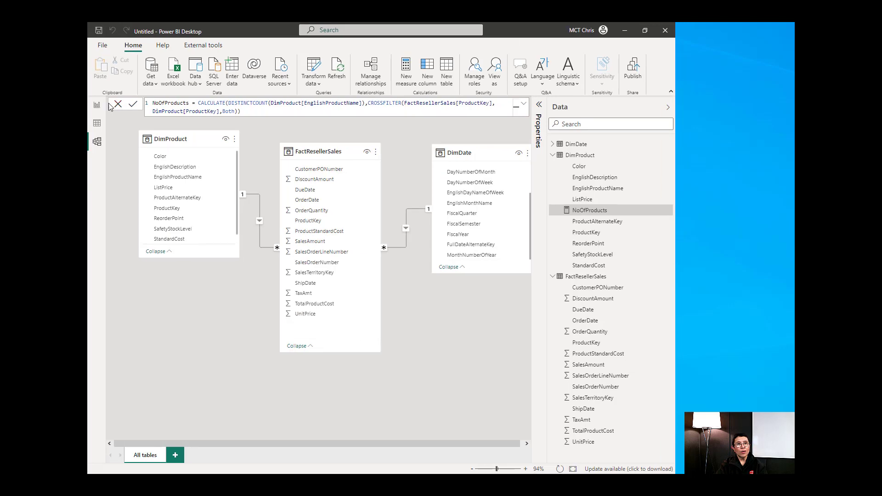
{"action": "left_click", "coordinate": [97, 106]}
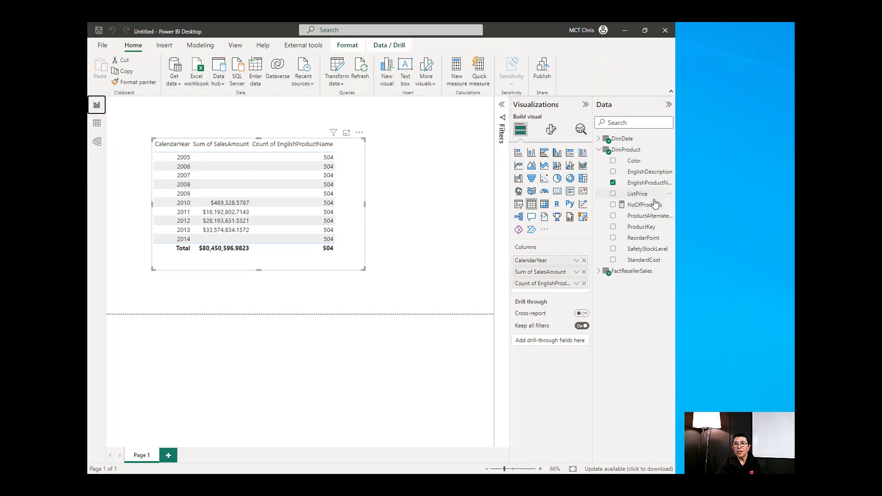
{"action": "left_click", "coordinate": [612, 205]}
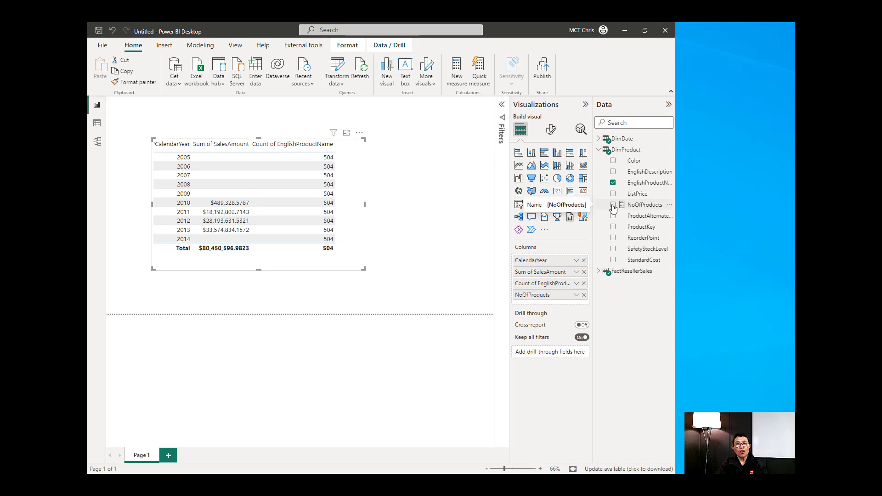
{"action": "left_click_drag", "start_coordinate": [363, 270], "coordinate": [464, 277]}
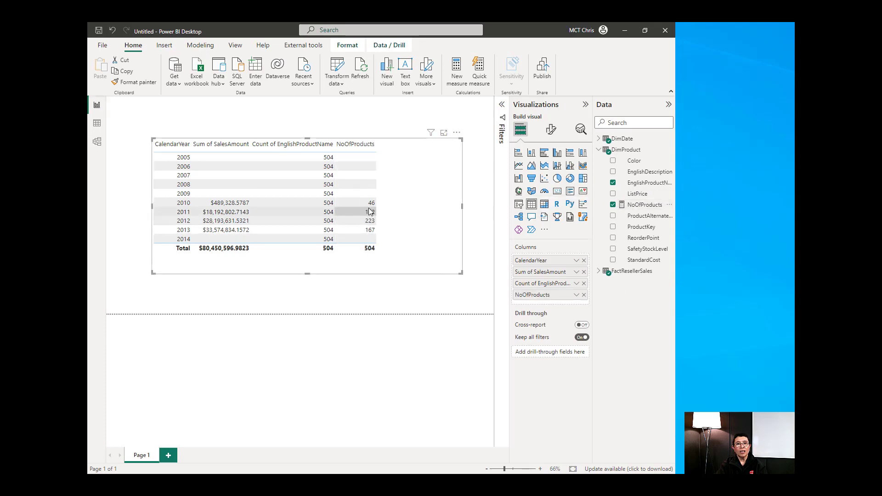